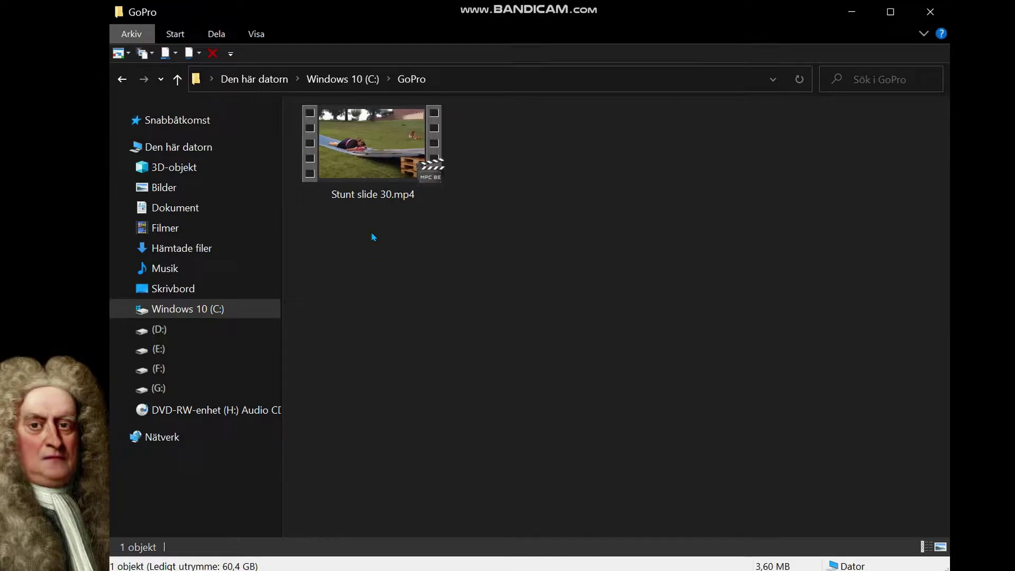
Step: Preview the original Stunt slide 30.mp4, then load it into XMedia Recode
double_click(361, 162)
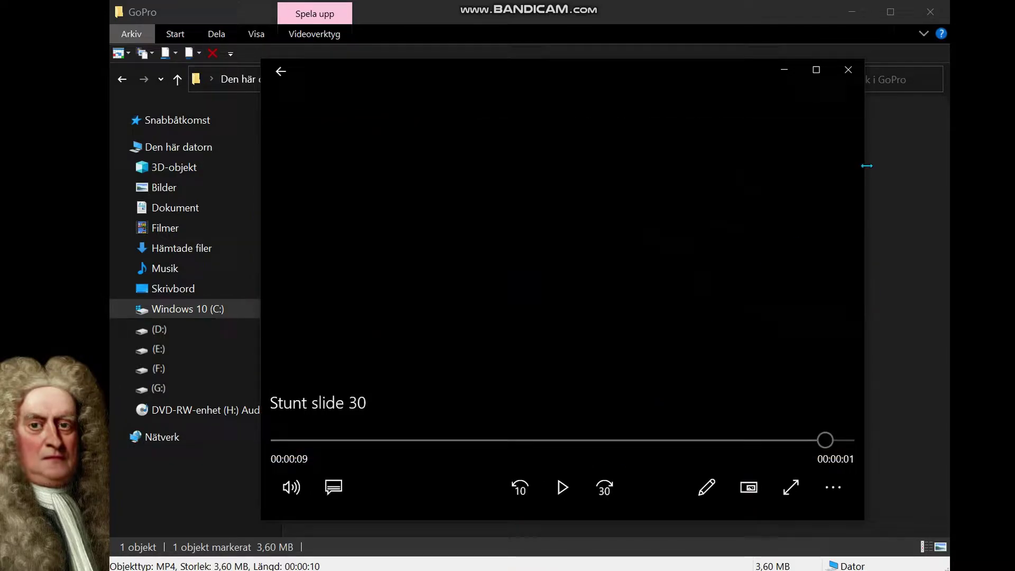
click(849, 71)
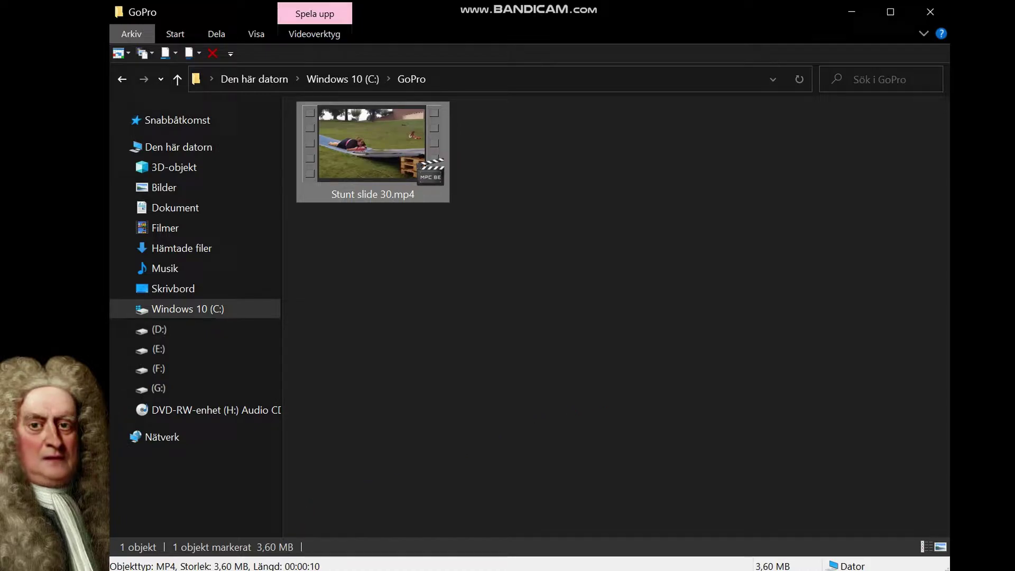
key(Return)
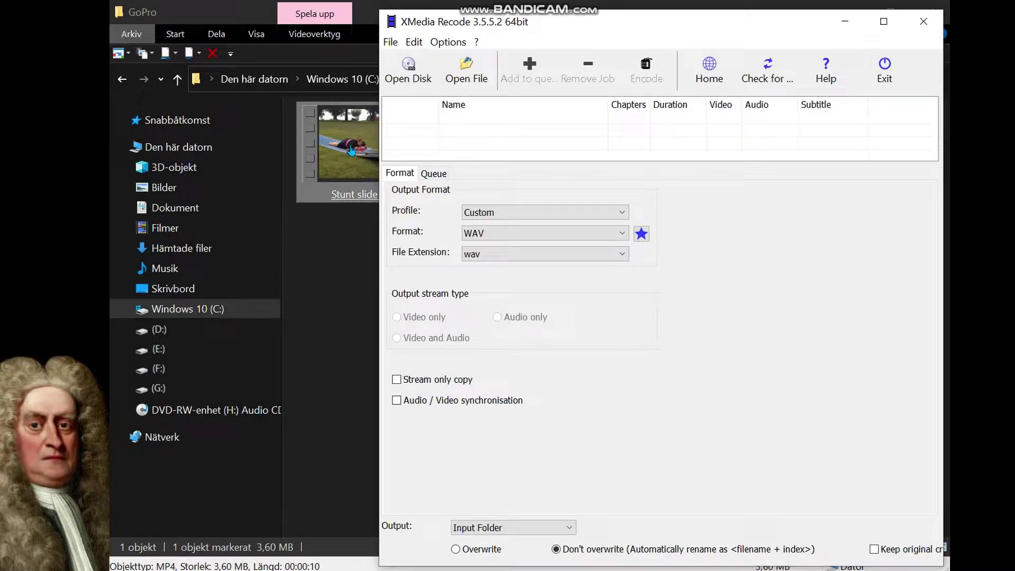
drag(466, 131, 466, 132)
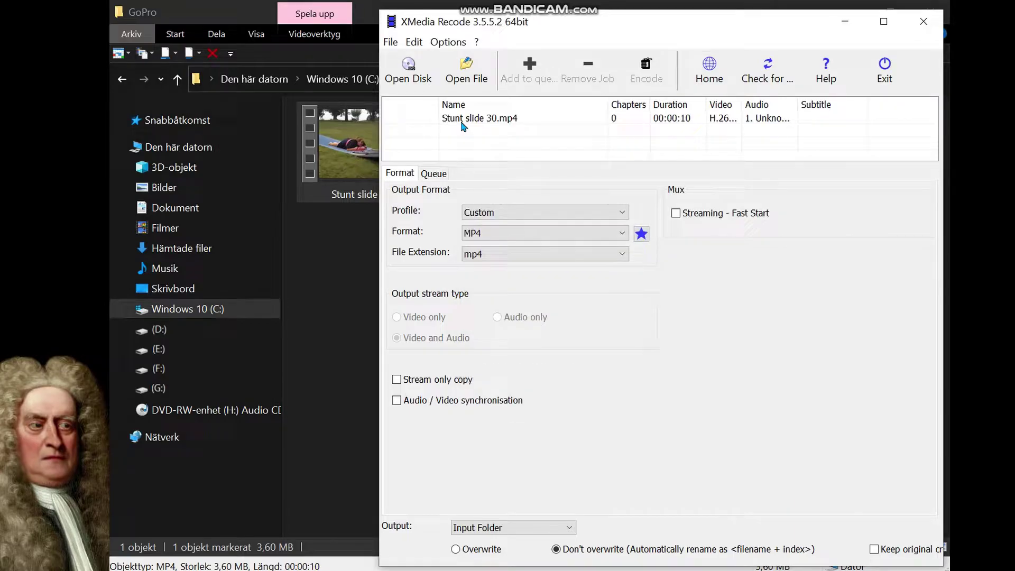
click(463, 120)
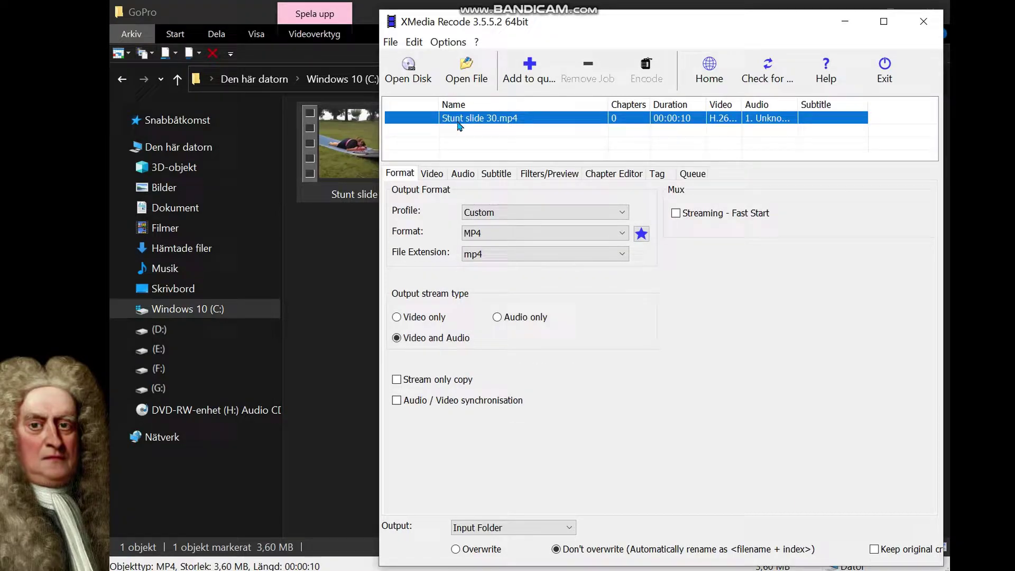
Step: Set the output frame rate to 5 fps, queue the job and encode it
click(432, 174)
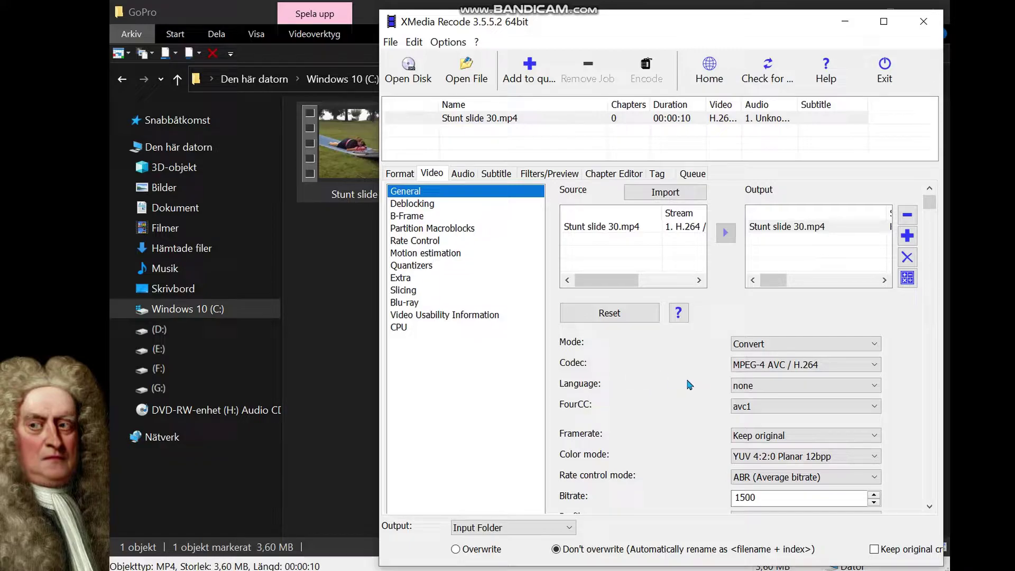
click(805, 436)
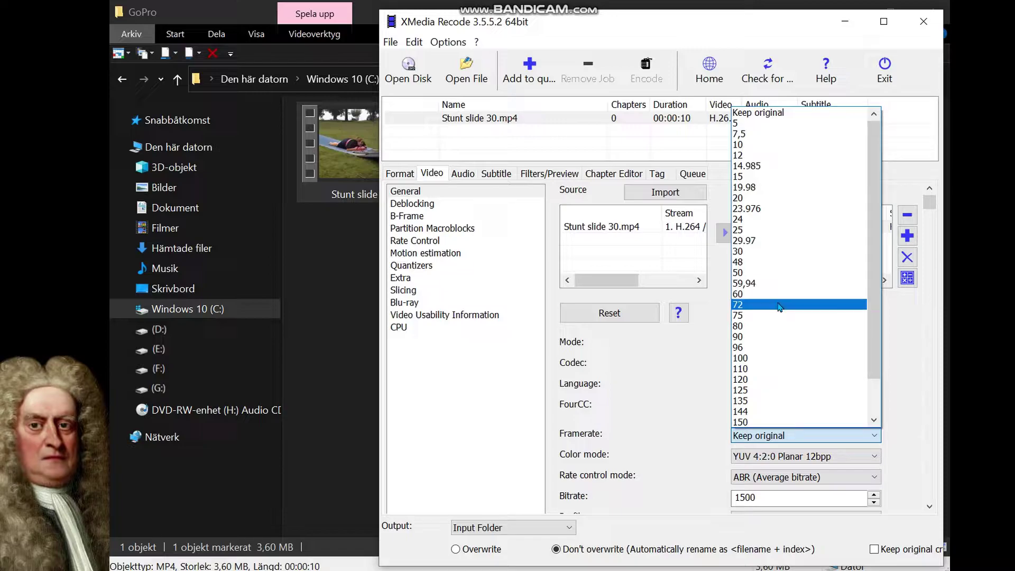
click(746, 125)
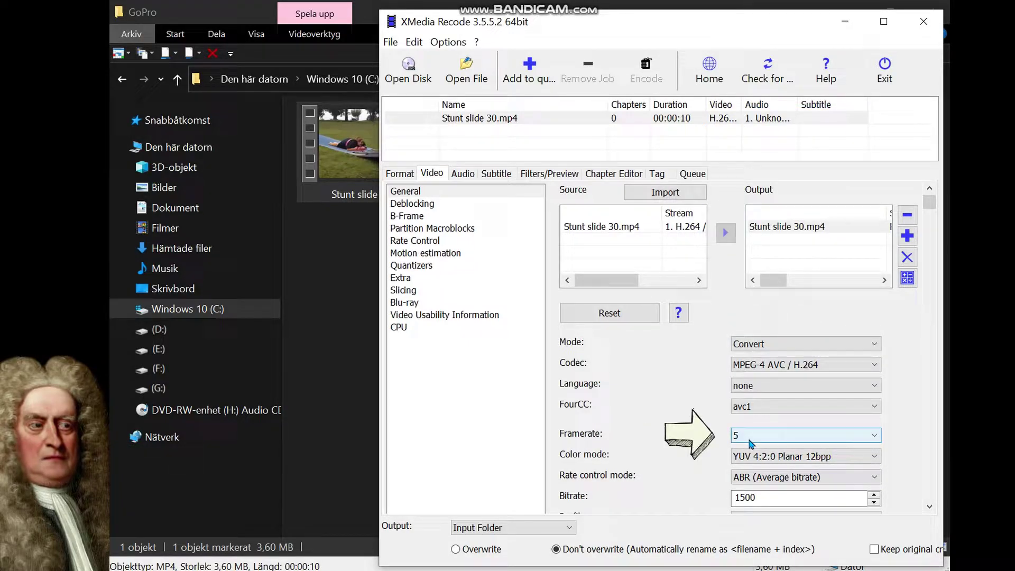
click(508, 118)
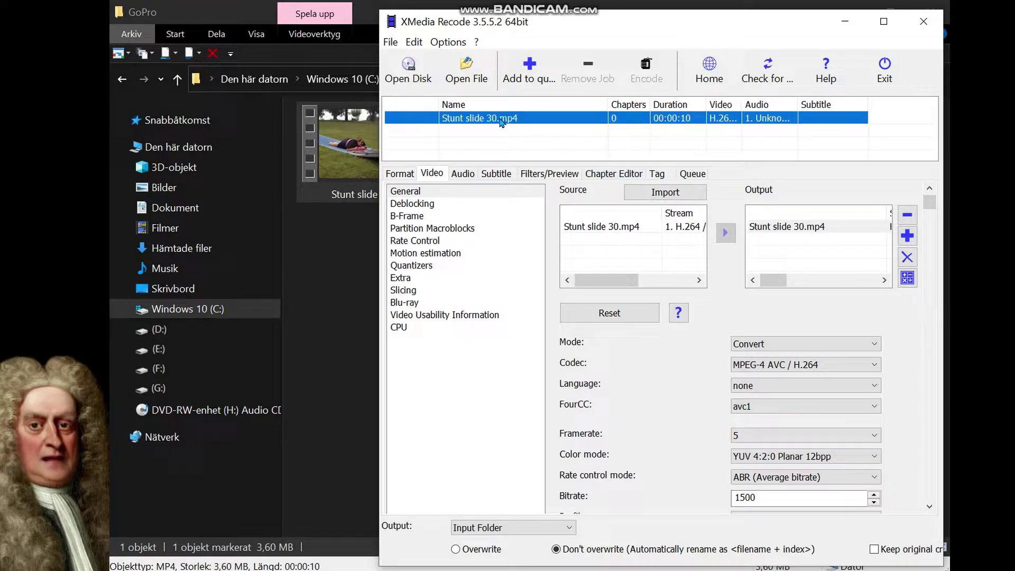
click(530, 76)
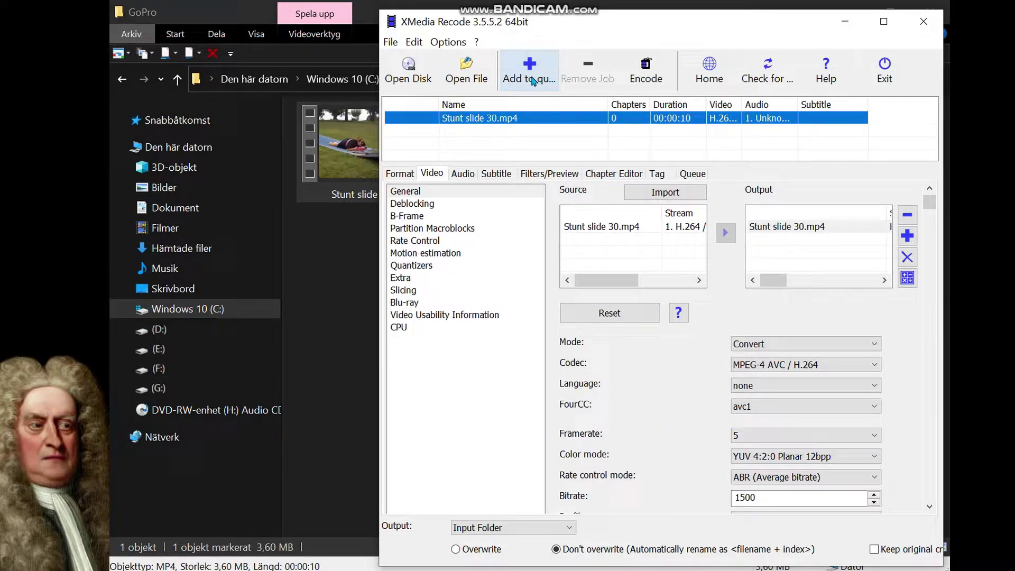
click(646, 72)
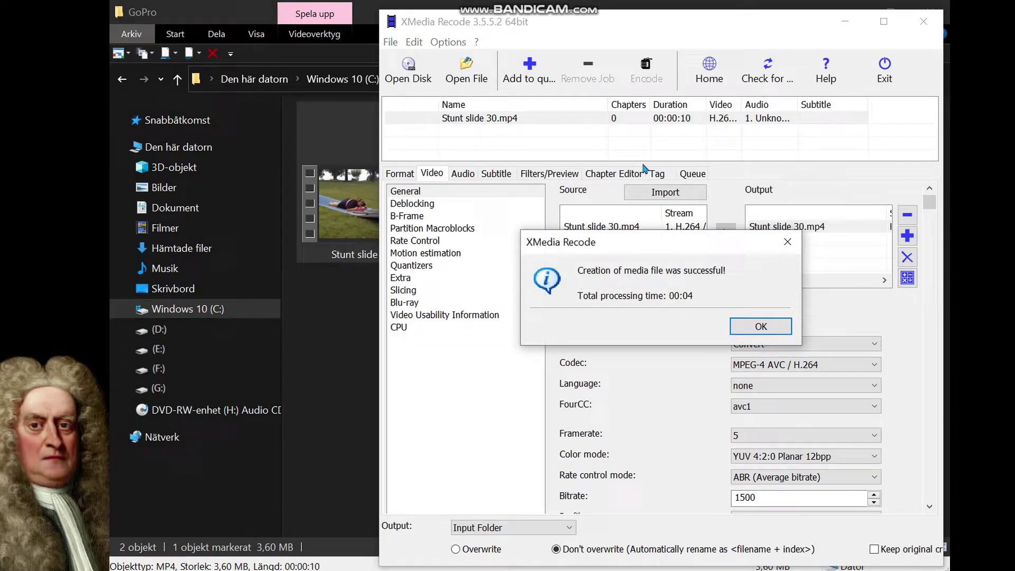
Step: Close XMedia Recode and rename Stunt slide 30_1.mp4 to Stunt slide 5.mp4
click(762, 328)
click(923, 22)
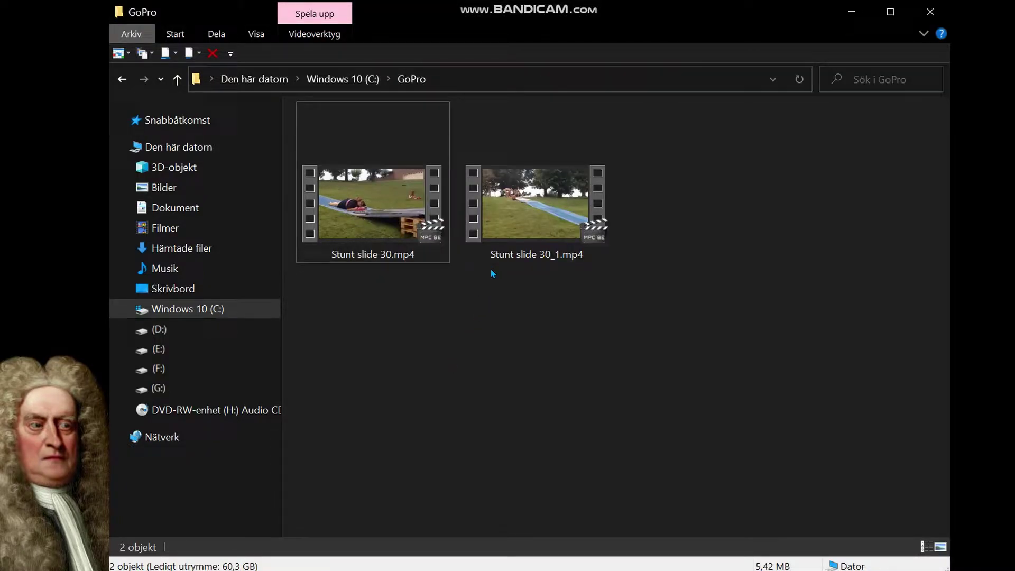
click(537, 206)
key(F2)
key(BackSpace)
key(BackSpace)
key(BackSpace)
text(5)
key(Return)
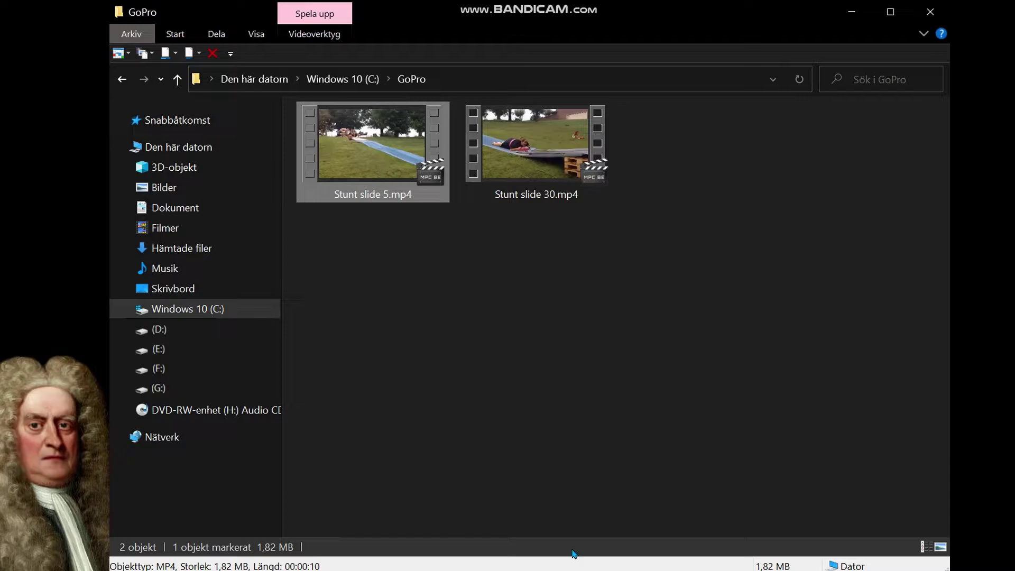
Step: Play Stunt slide 5.mp4 to check it, then close the player
click(415, 250)
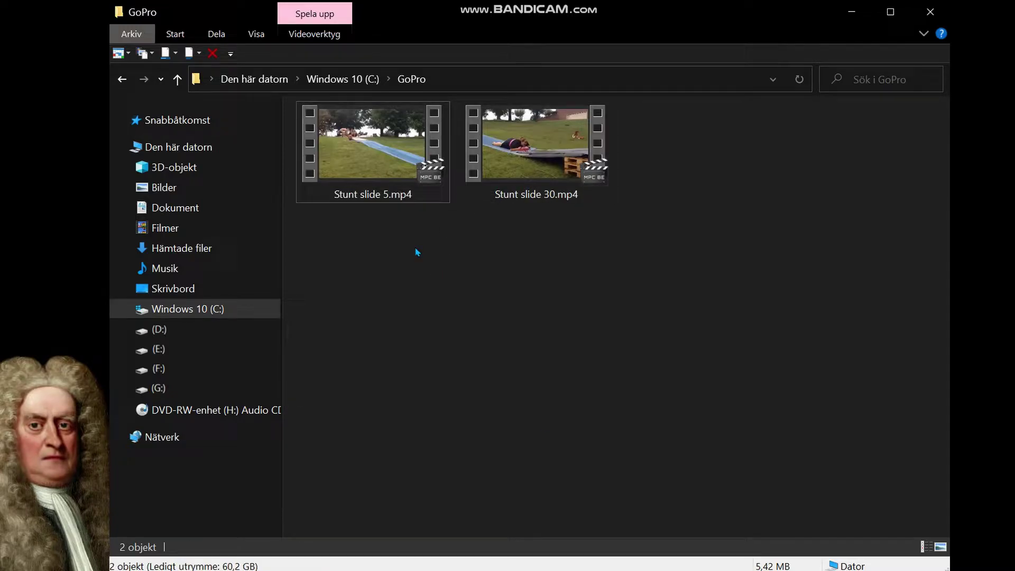
click(380, 200)
double_click(380, 200)
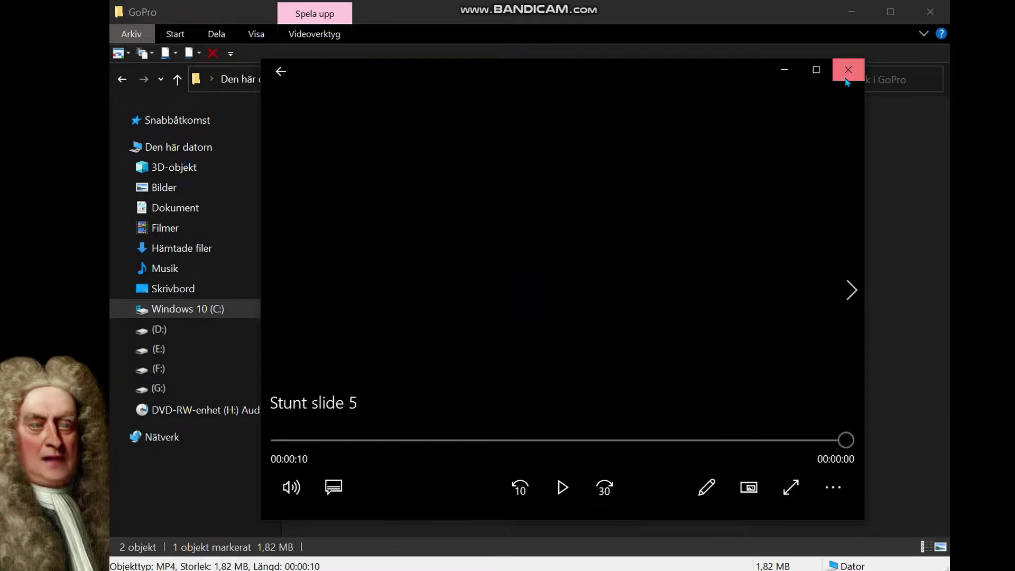
click(849, 70)
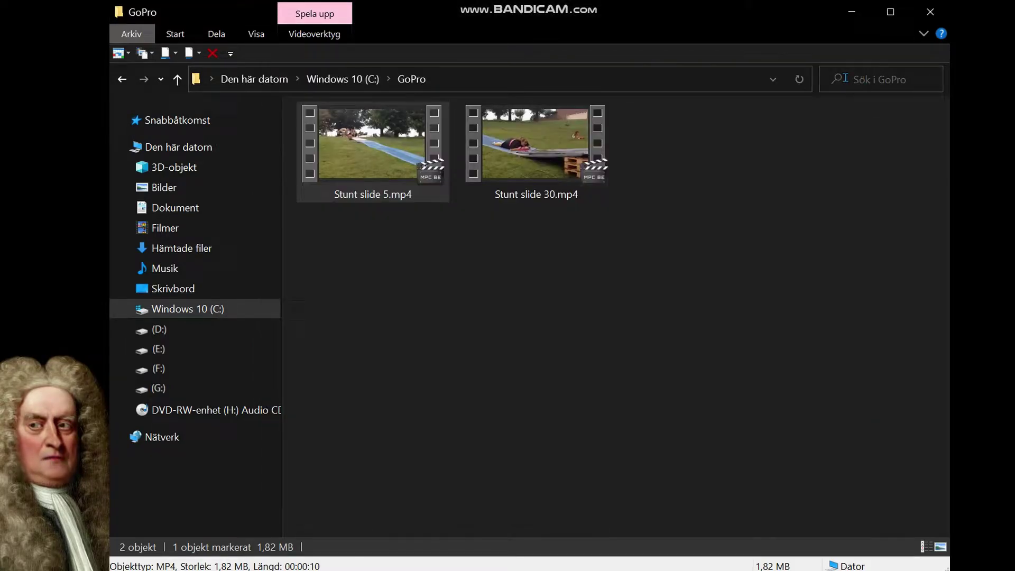
Step: Deselect the 5 fps clip and launch the MeGUI All to 60FPS desktop shortcut
click(603, 314)
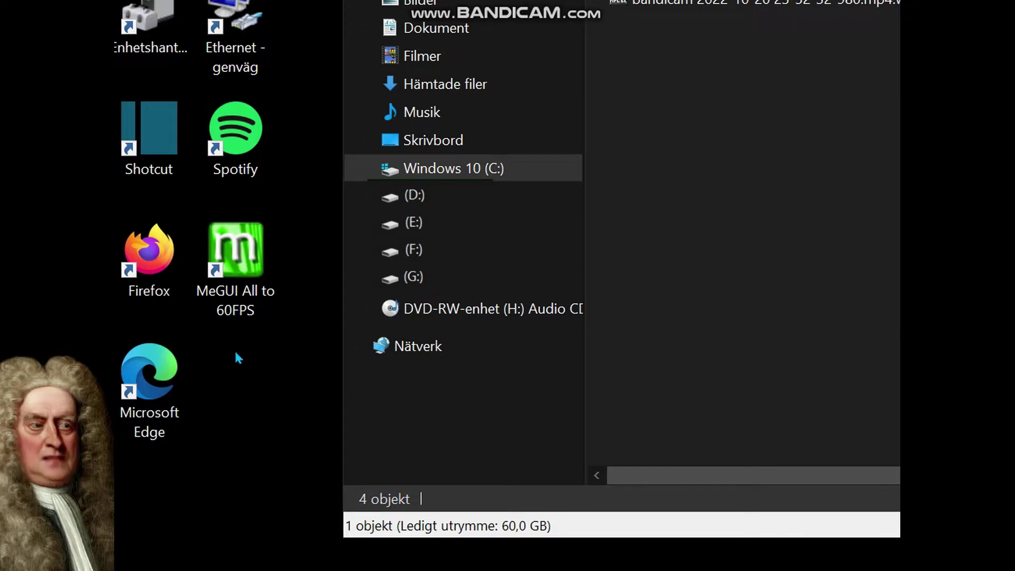
click(235, 306)
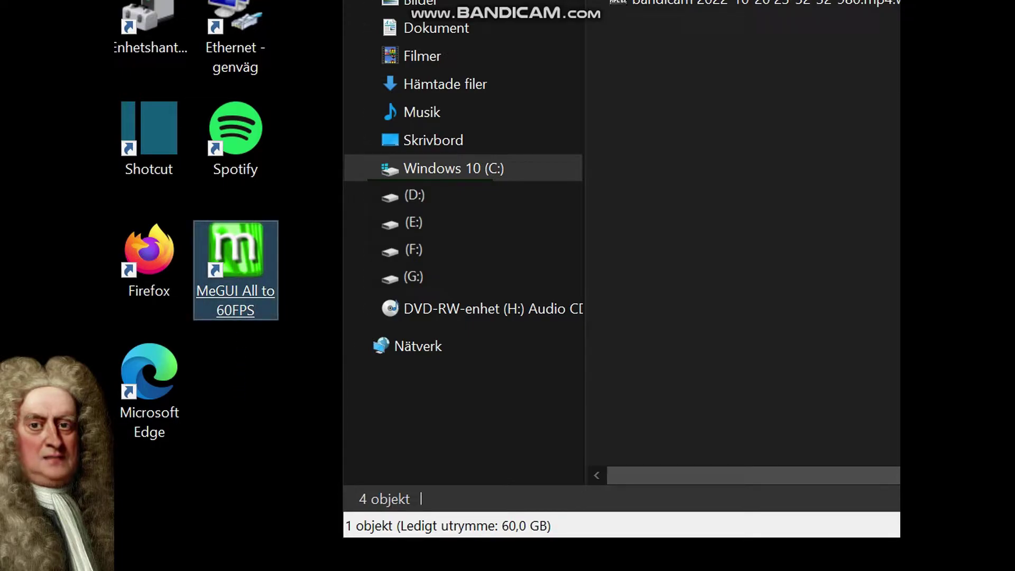
double_click(235, 270)
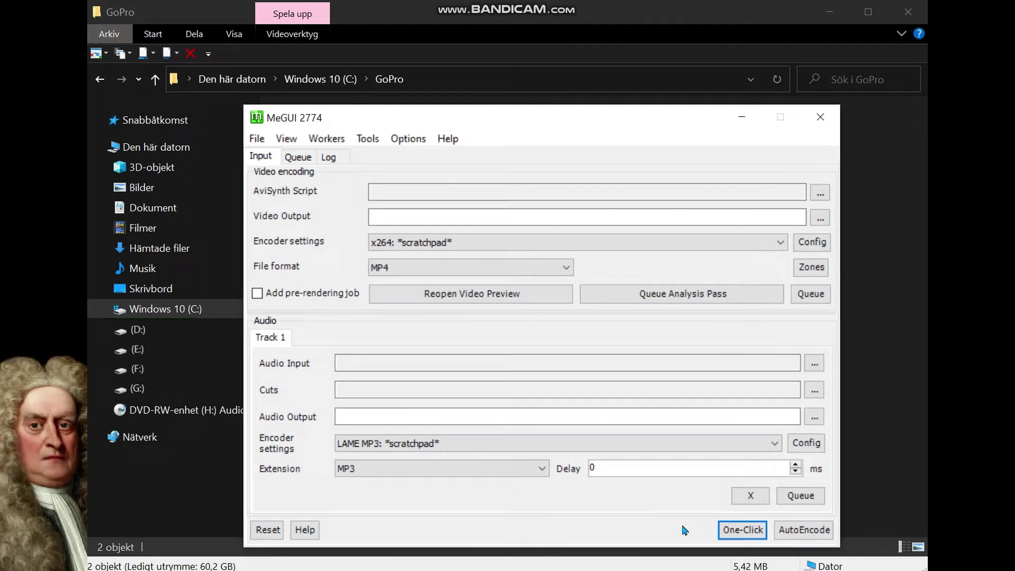
Step: Load Stunt slide 30.mp4 into MeGUI's One-Click encoder and queue the 60 fps job
click(738, 531)
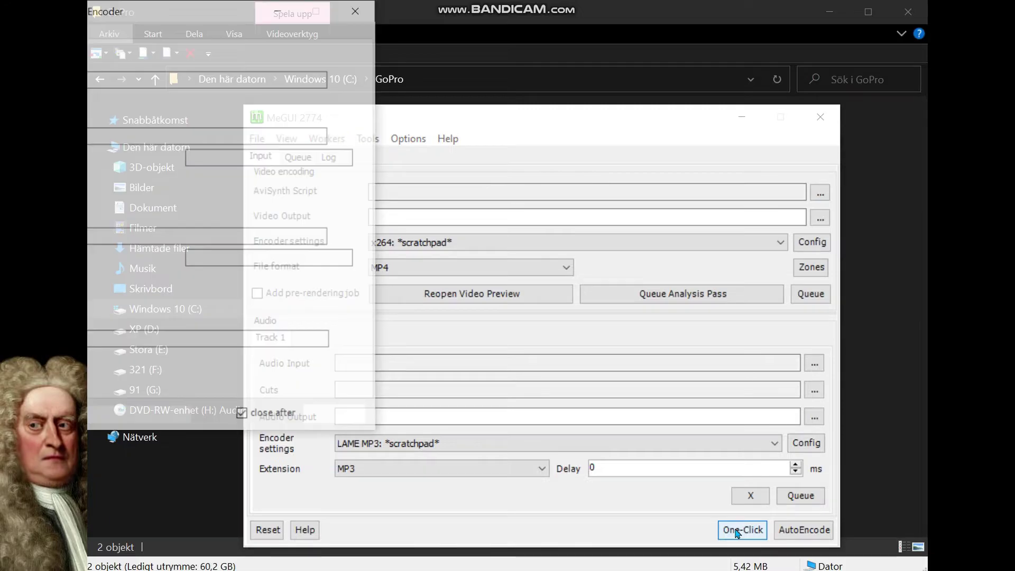
drag(250, 8, 432, 60)
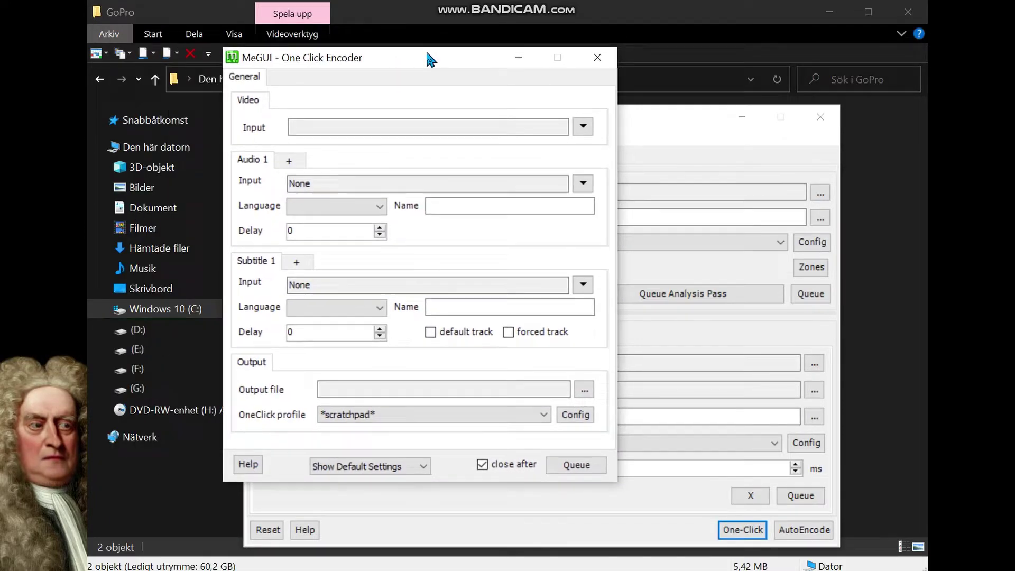
click(585, 127)
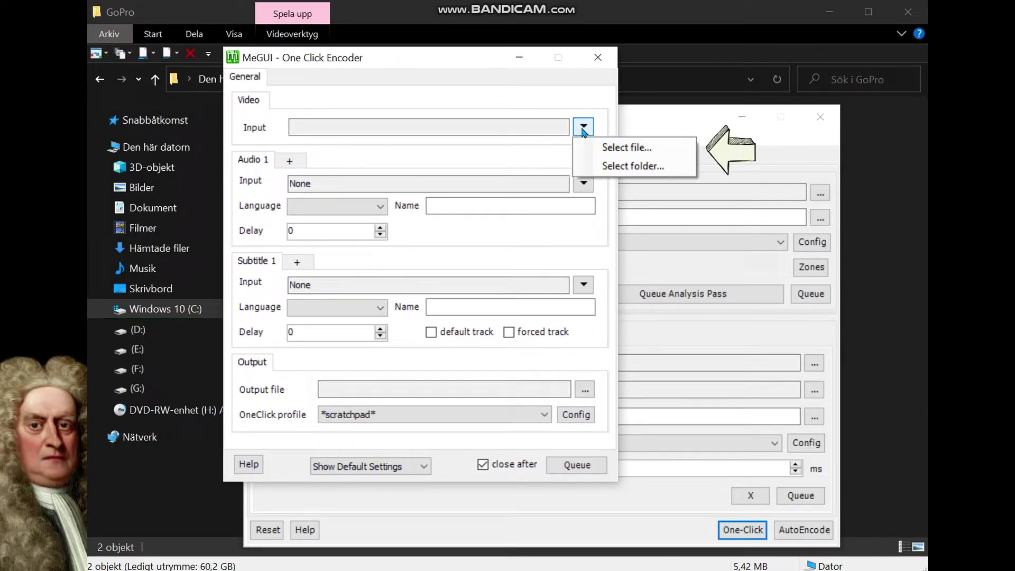
click(626, 147)
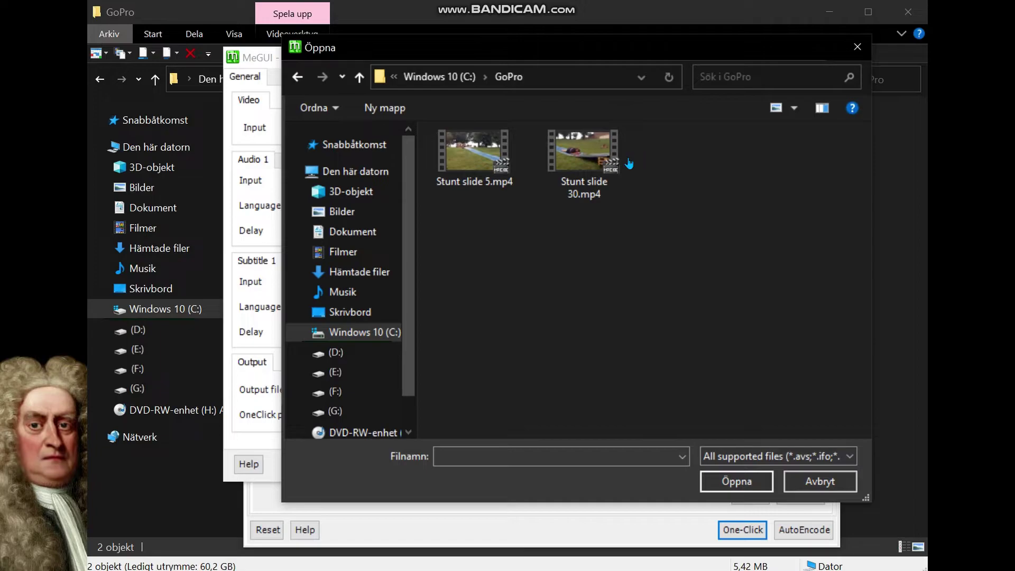
double_click(603, 162)
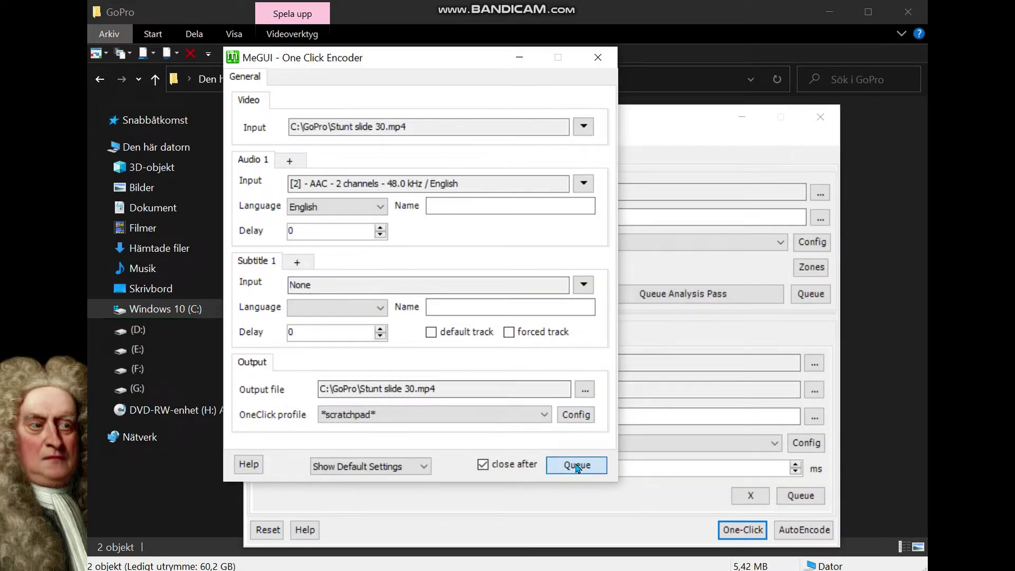
click(577, 465)
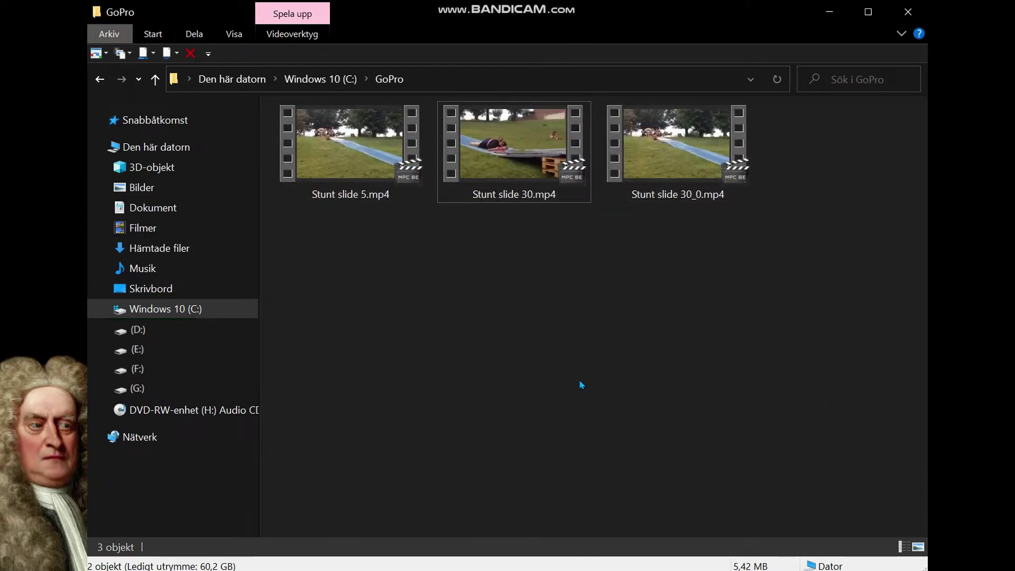
Step: Rename Stunt slide 30_0.mp4 to Stunt slide 60.mp4, play it, and close the player
click(678, 151)
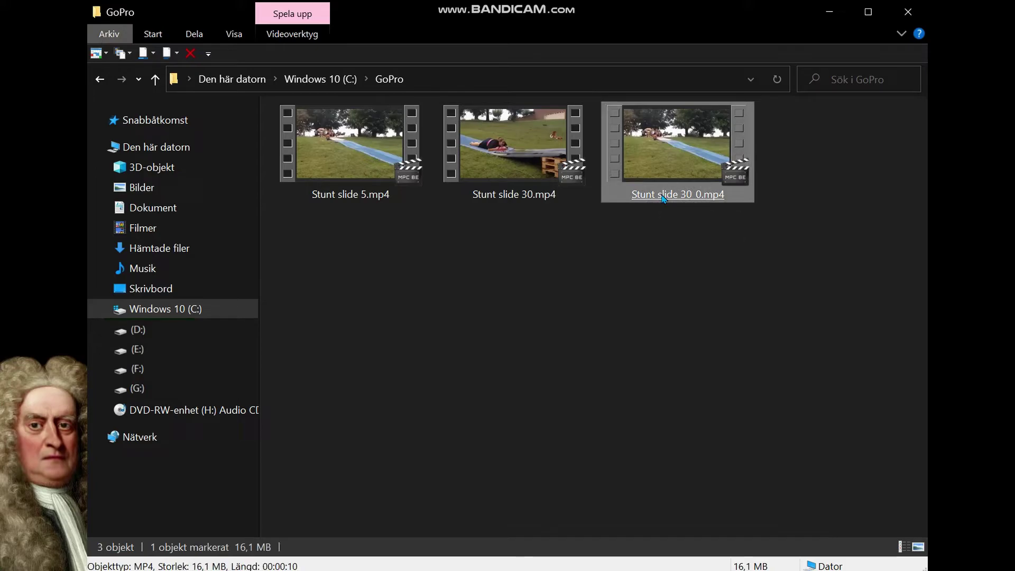
click(696, 194)
key(BackSpace)
key(BackSpace)
key(BackSpace)
key(Delete)
text(50)
key(Return)
key(Return)
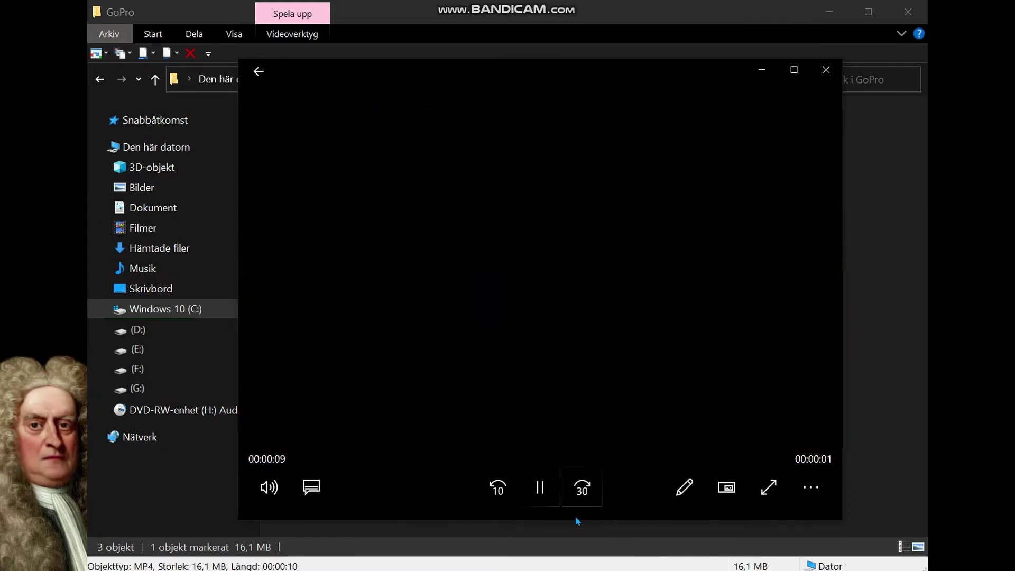
click(827, 71)
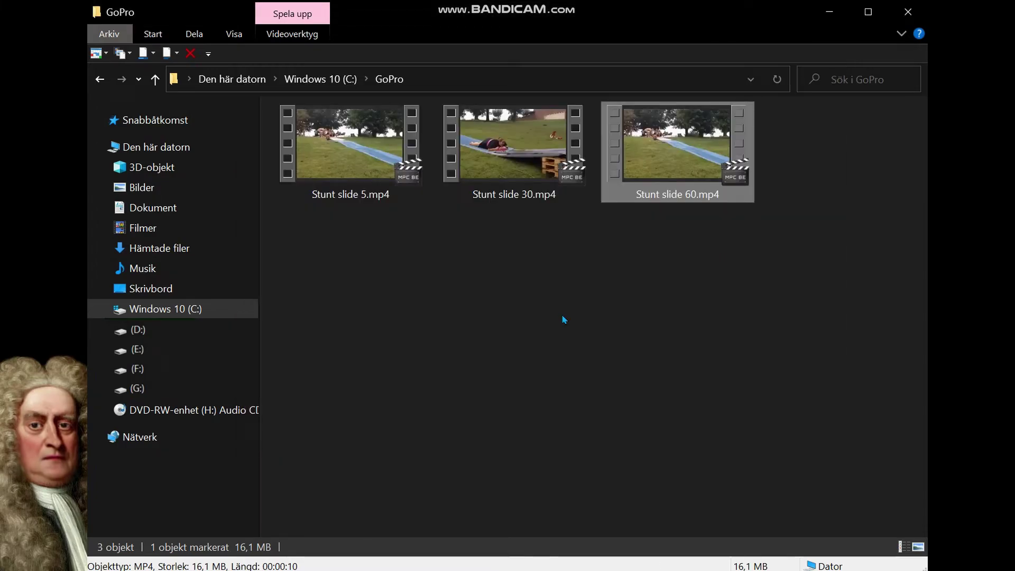
click(559, 321)
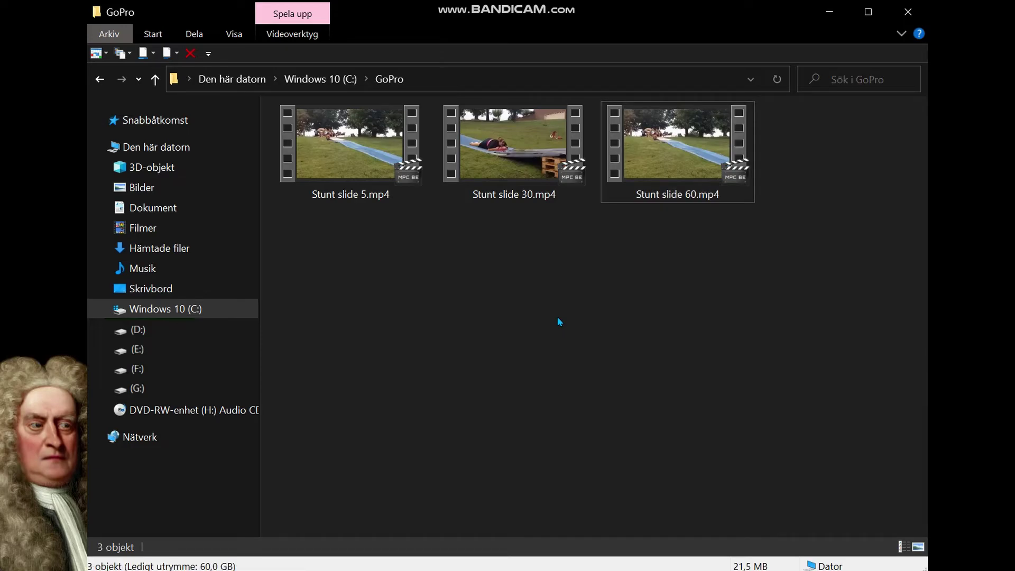